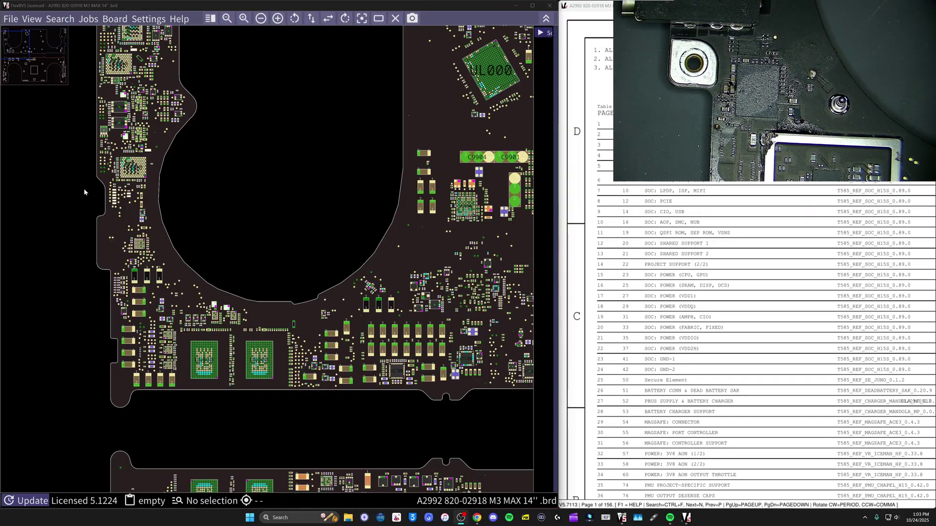
Flip the board view to the bottom side and pan to the lower board section.
{"action": "key", "text": "space"}
{"action": "scroll", "coordinate": [337, 335], "scroll_direction": "up", "scroll_amount": 6}
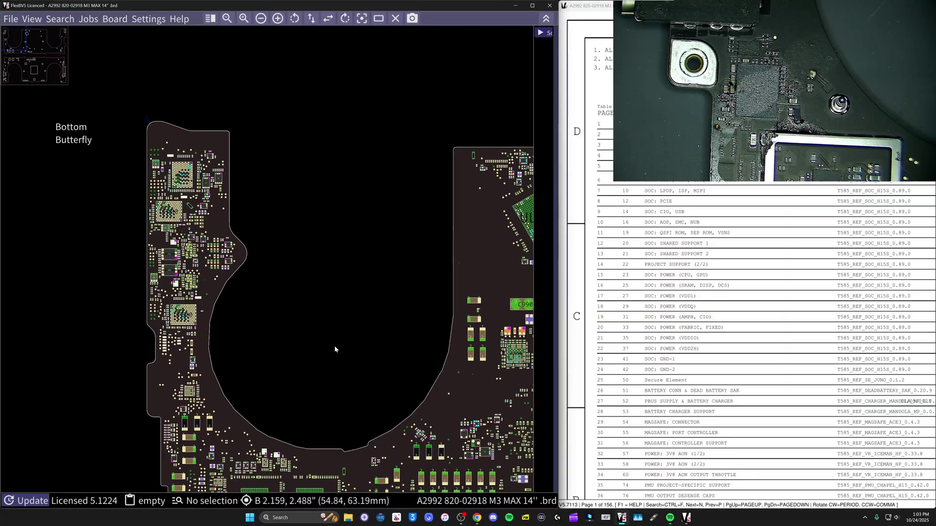
{"action": "left_click_drag", "start_coordinate": [251, 362], "coordinate": [222, 240]}
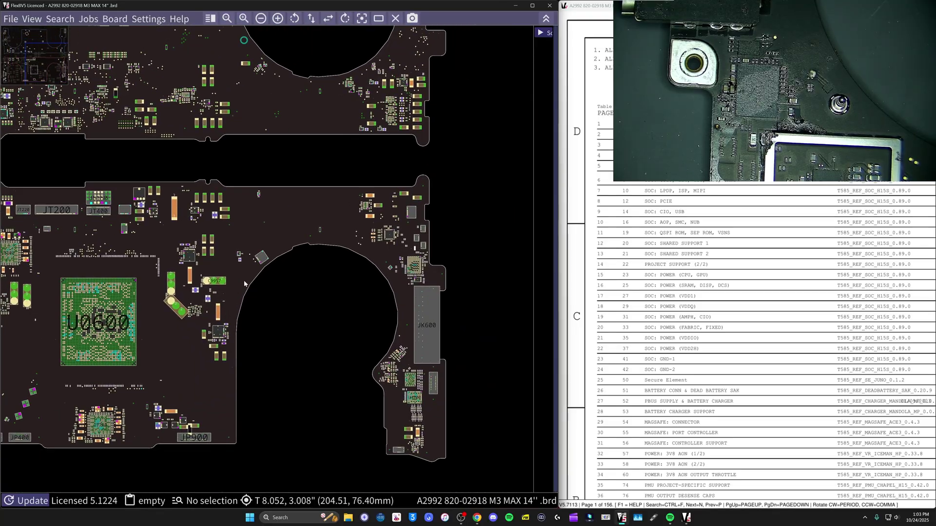
{"action": "left_click_drag", "start_coordinate": [297, 292], "coordinate": [323, 311]}
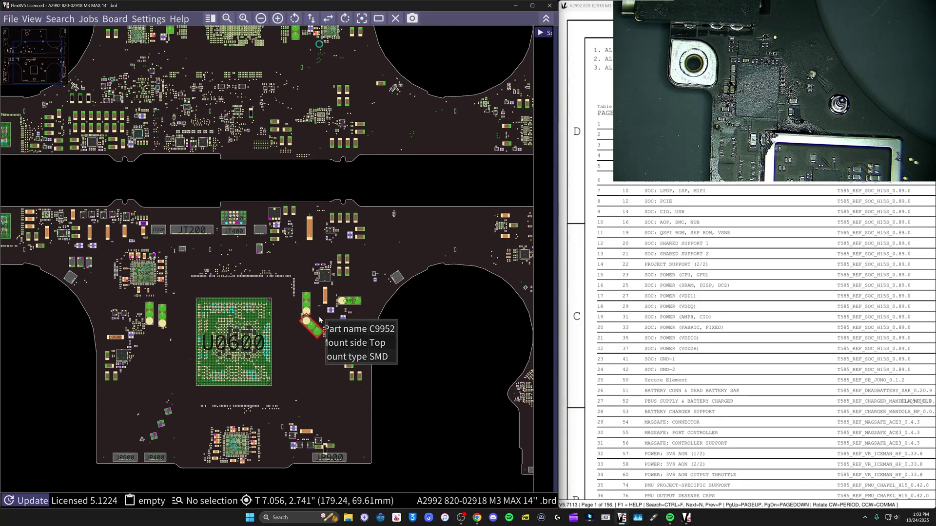
{"action": "scroll", "coordinate": [310, 322], "scroll_direction": "down", "scroll_amount": 5}
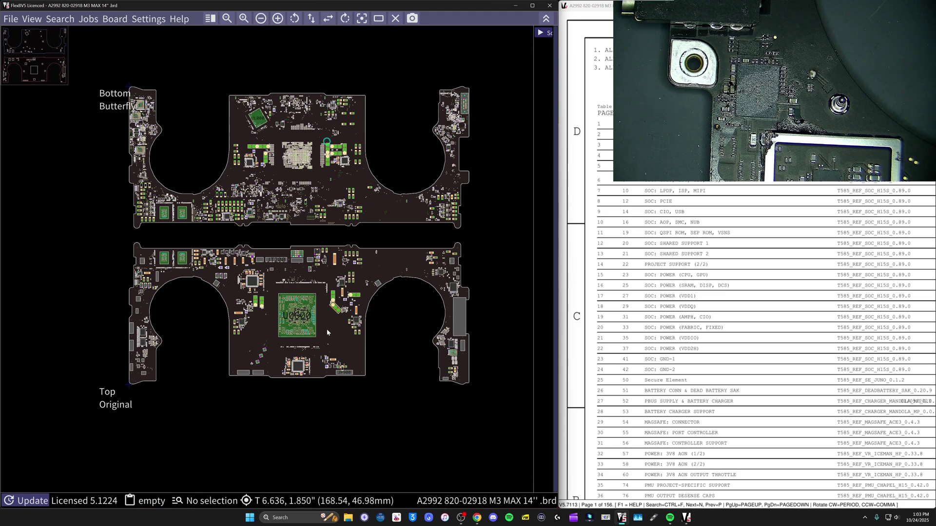
{"action": "scroll", "coordinate": [268, 125], "scroll_direction": "up", "scroll_amount": 1}
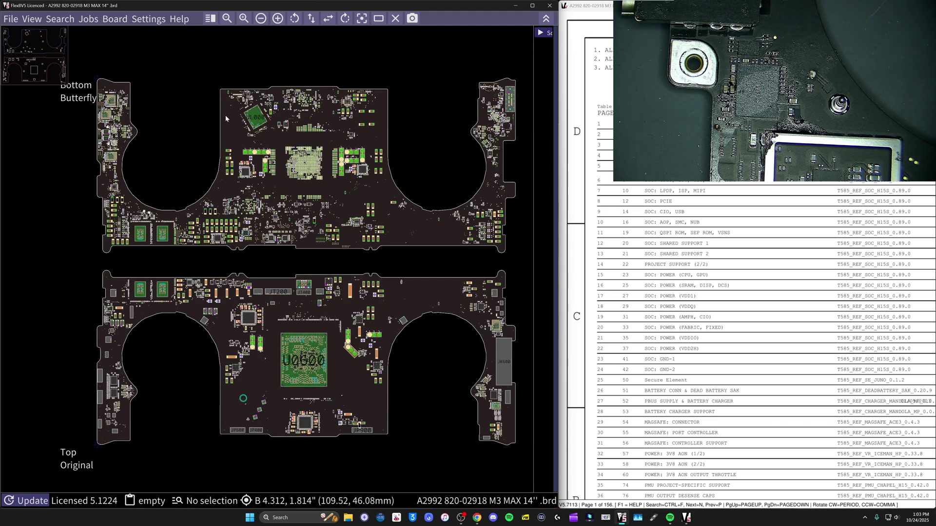
Rotate the board 180° anticlockwise, zoom in near JK600 and open a part's properties there.
{"action": "left_click", "coordinate": [291, 19]}
{"action": "left_click", "coordinate": [292, 18]}
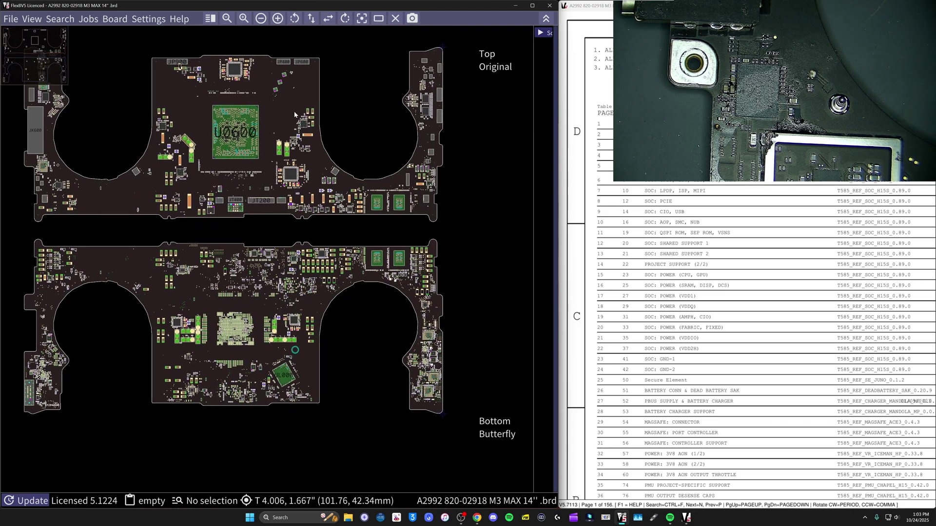
{"action": "scroll", "coordinate": [148, 166], "scroll_direction": "up", "scroll_amount": 2}
{"action": "scroll", "coordinate": [148, 165], "scroll_direction": "up", "scroll_amount": 2}
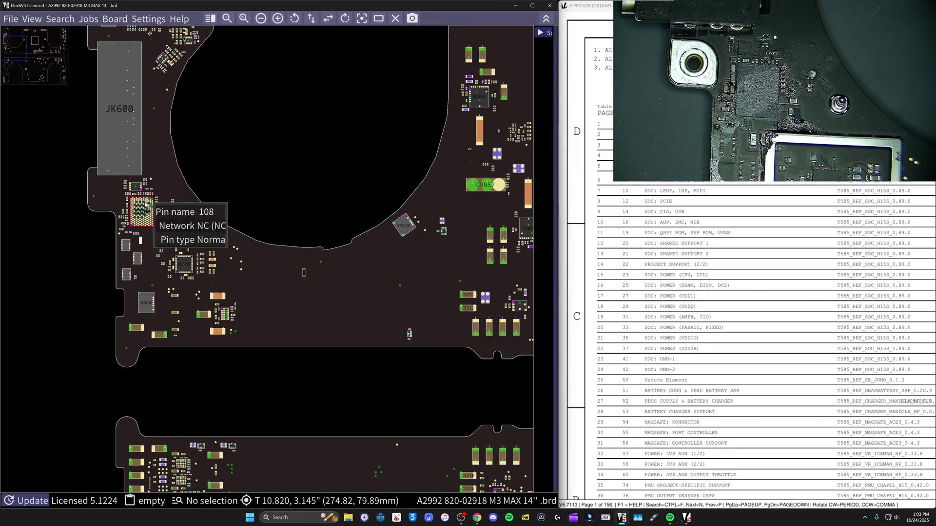
{"action": "double_click", "coordinate": [141, 204]}
Trace PP3V3_S2 from CG790 pin 1 and find CG790 next to UG790 on schematic page 86.
{"action": "key", "text": "Escape"}
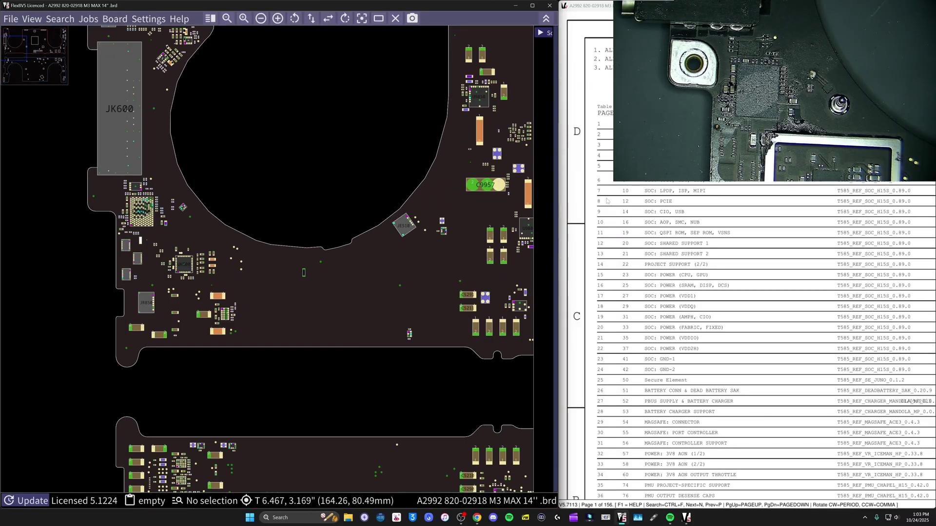
{"action": "left_click_drag", "start_coordinate": [784, 262], "coordinate": [787, 235]}
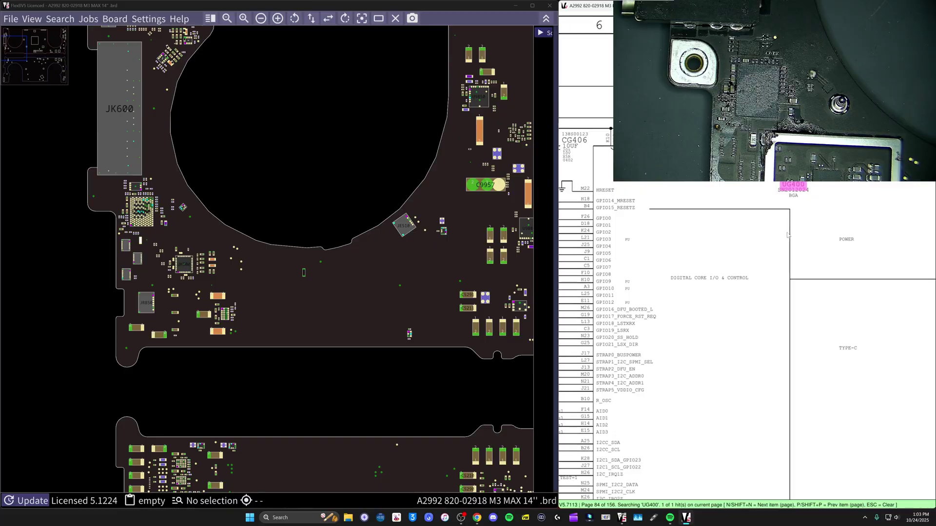
{"action": "scroll", "coordinate": [787, 235], "scroll_direction": "down", "scroll_amount": 2}
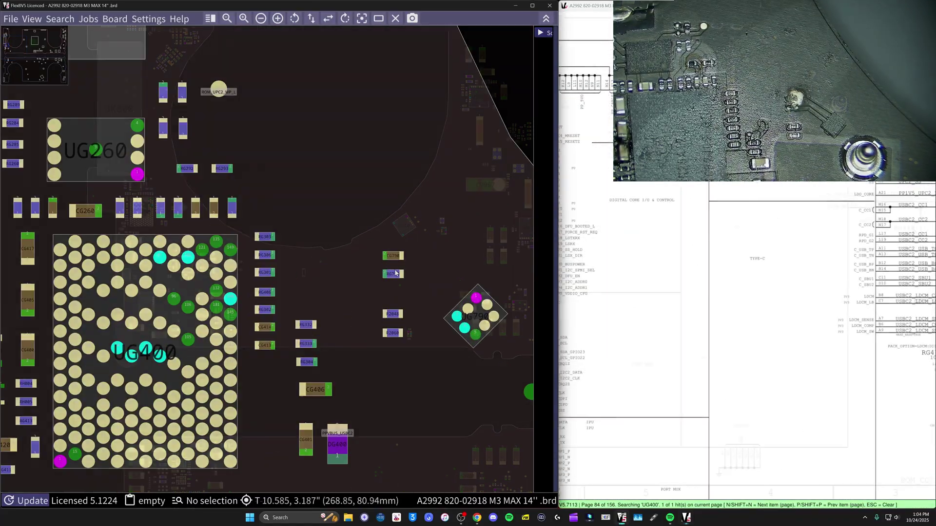
{"action": "scroll", "coordinate": [399, 260], "scroll_direction": "up", "scroll_amount": 3}
{"action": "left_click", "coordinate": [403, 256]}
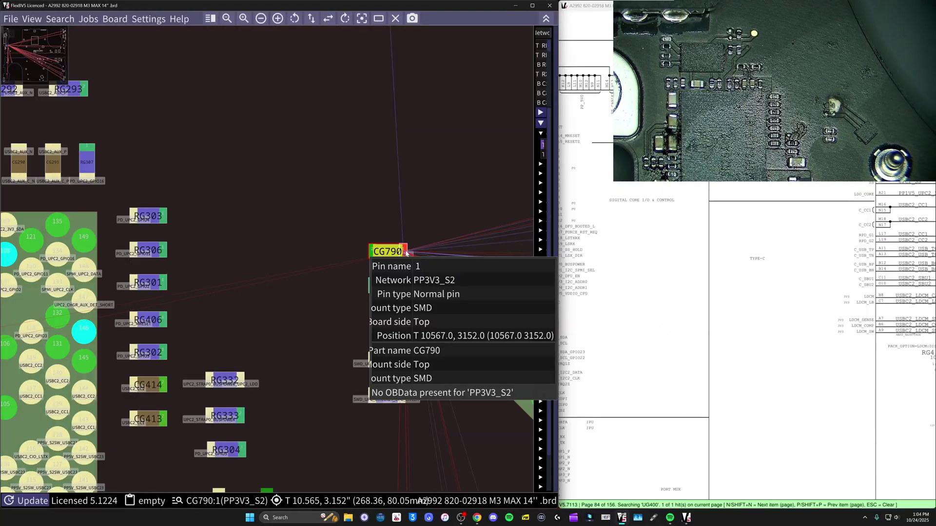
{"action": "right_click", "coordinate": [408, 258]}
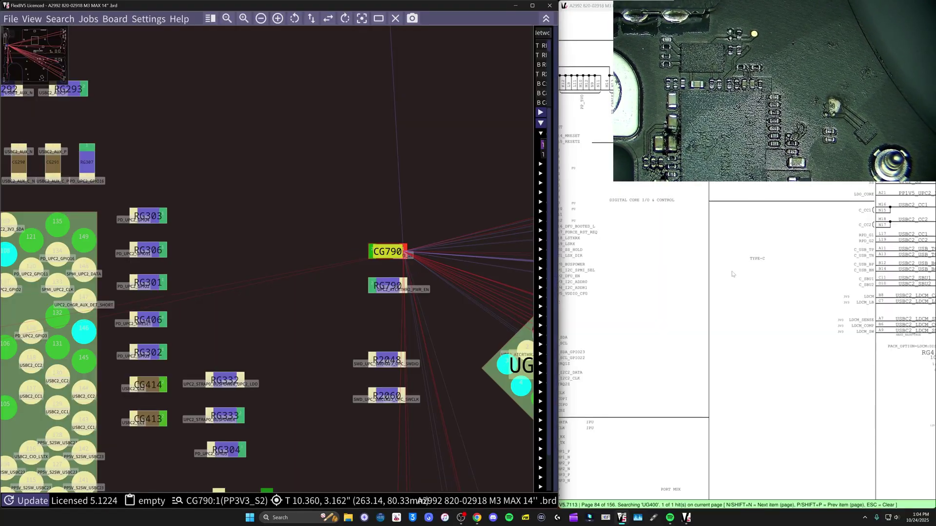
{"action": "key", "text": "ctrl+f"}
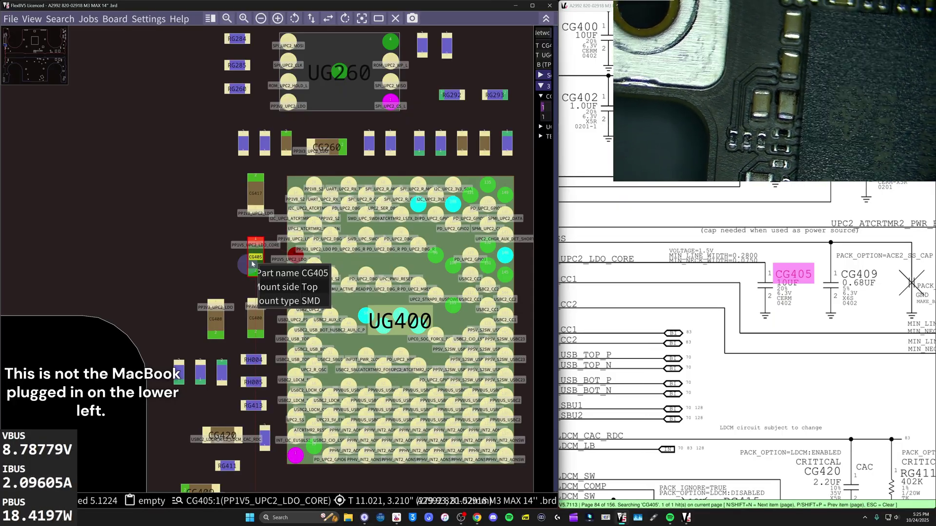
Highlight the PP3V3_S2 net from CG400 pin 1, zooming out and back in around CG400 and UG400.
{"action": "left_click", "coordinate": [255, 303]}
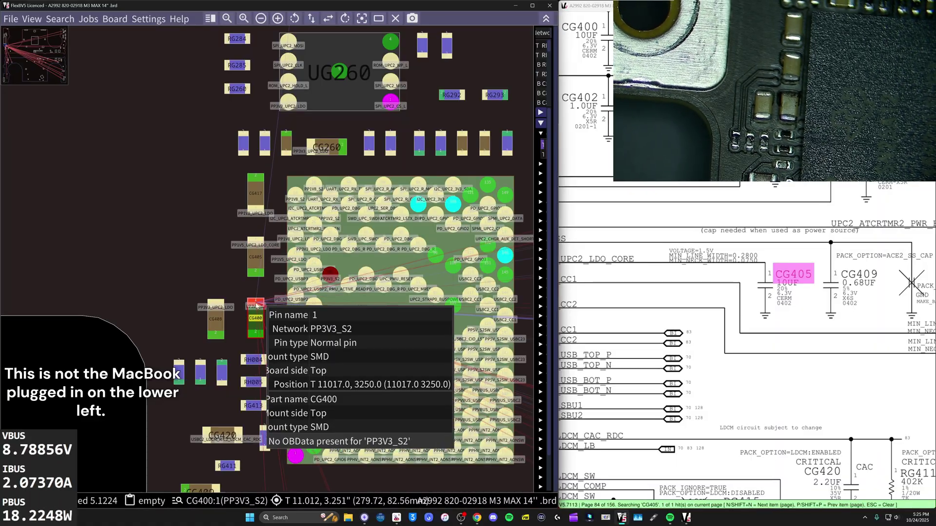
{"action": "scroll", "coordinate": [254, 303], "scroll_direction": "down", "scroll_amount": 2}
{"action": "scroll", "coordinate": [254, 303], "scroll_direction": "down", "scroll_amount": 5}
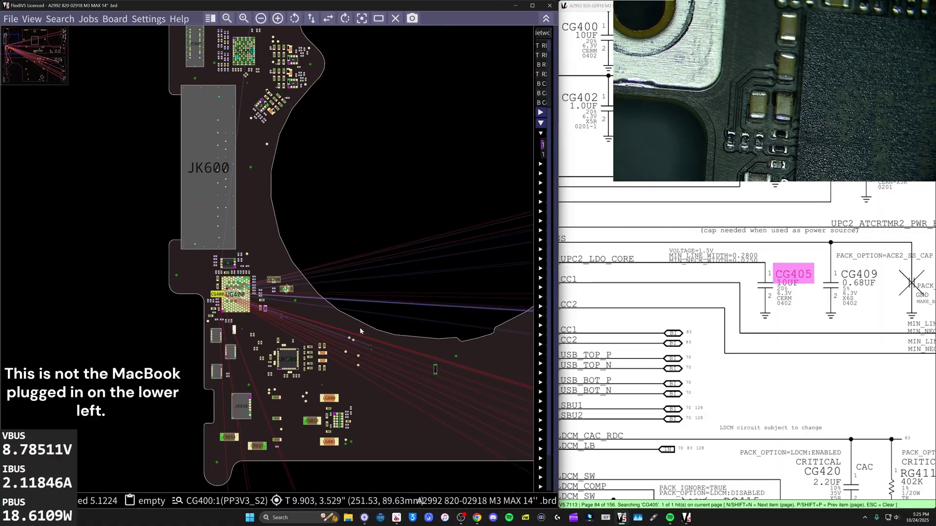
{"action": "scroll", "coordinate": [381, 327], "scroll_direction": "up", "scroll_amount": 1}
{"action": "scroll", "coordinate": [381, 326], "scroll_direction": "down", "scroll_amount": 1}
{"action": "scroll", "coordinate": [273, 315], "scroll_direction": "up", "scroll_amount": 4}
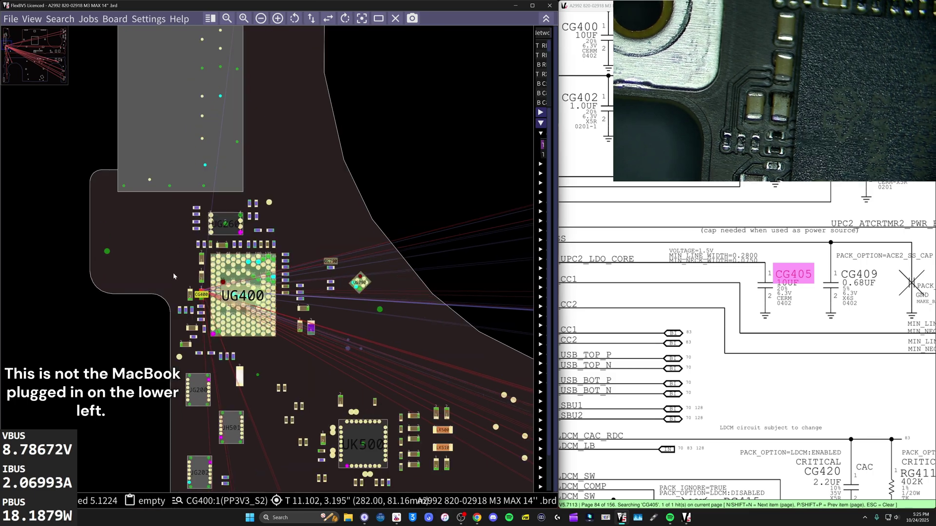
{"action": "scroll", "coordinate": [271, 318], "scroll_direction": "up", "scroll_amount": 4}
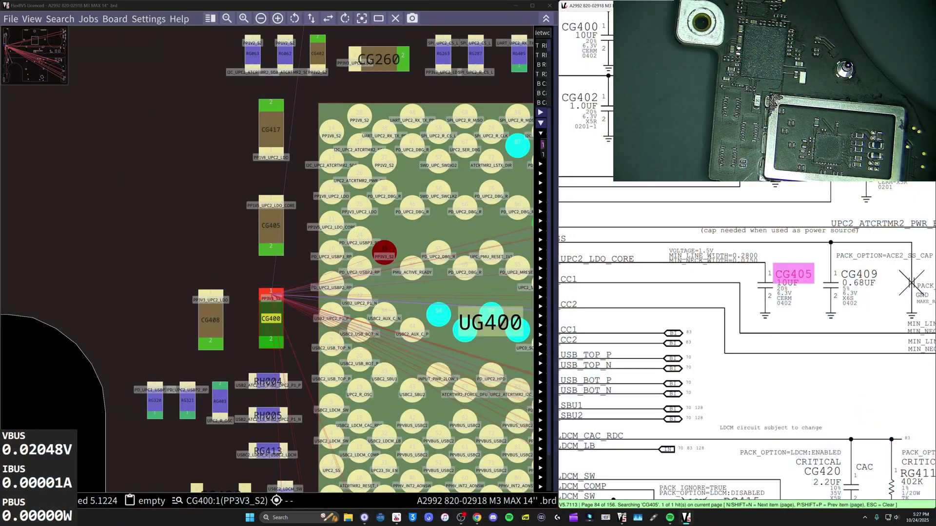
Zoom the 14 M1 Pro 820-02098 board view in on CG400.
{"action": "scroll", "coordinate": [789, 276], "scroll_direction": "up", "scroll_amount": 3}
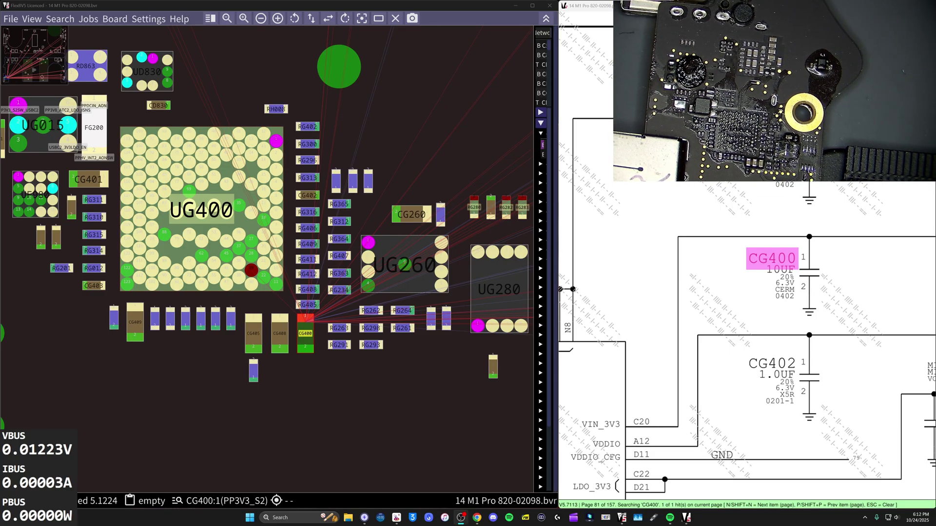
Zoom in on CG400 and show pin 1's info: PP3V3_S2, bottom-side SMD.
{"action": "mouse_move", "coordinate": [306, 322]}
{"action": "scroll", "coordinate": [307, 322], "scroll_direction": "up", "scroll_amount": 2}
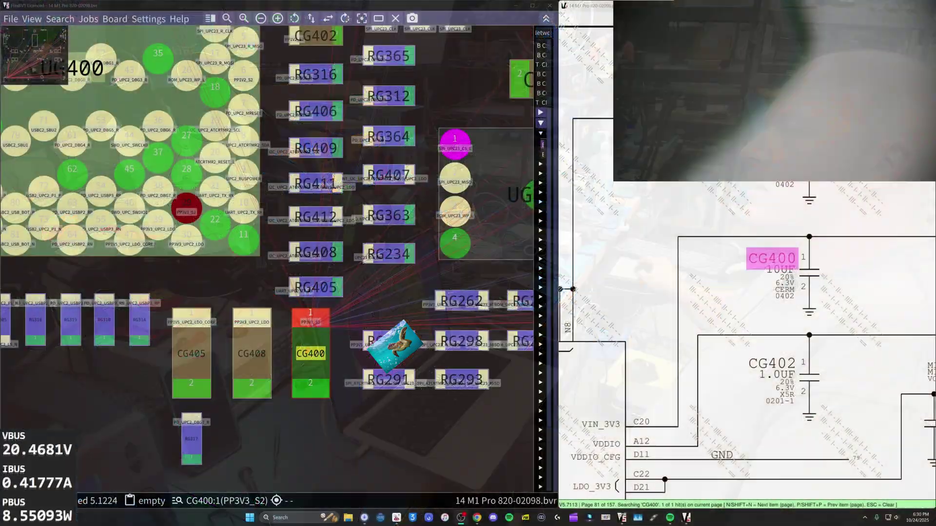
Zoom and pan around UG400, then bring up the File menu's recent board files list.
{"action": "scroll", "coordinate": [278, 321], "scroll_direction": "down", "scroll_amount": 2}
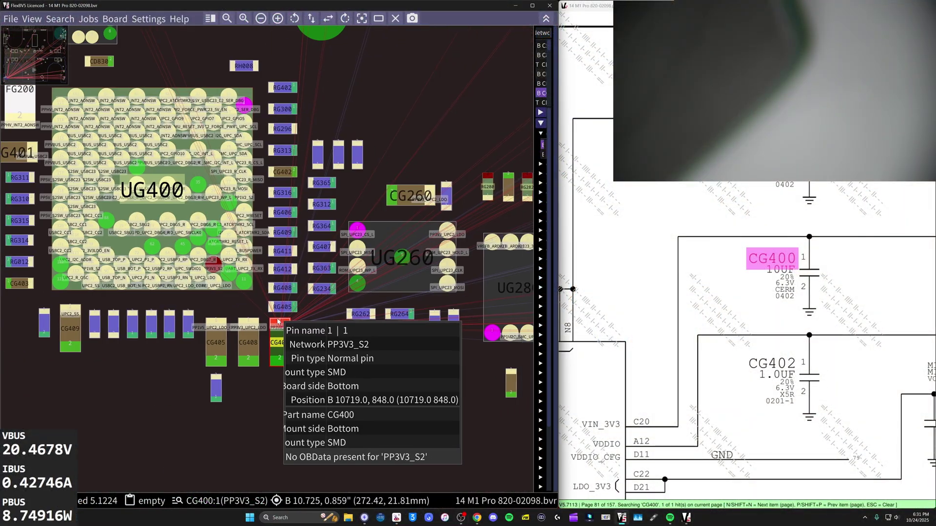
{"action": "scroll", "coordinate": [278, 321], "scroll_direction": "up", "scroll_amount": 1}
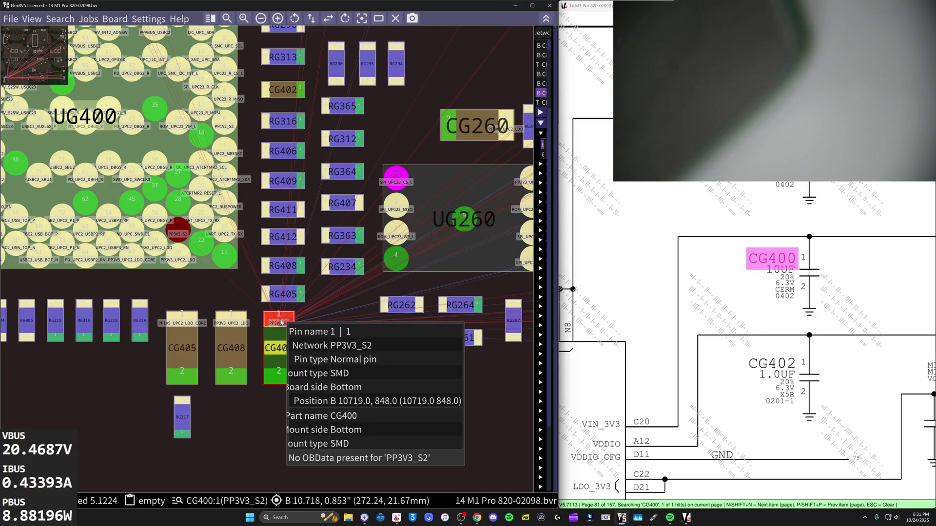
{"action": "scroll", "coordinate": [286, 321], "scroll_direction": "down", "scroll_amount": 2}
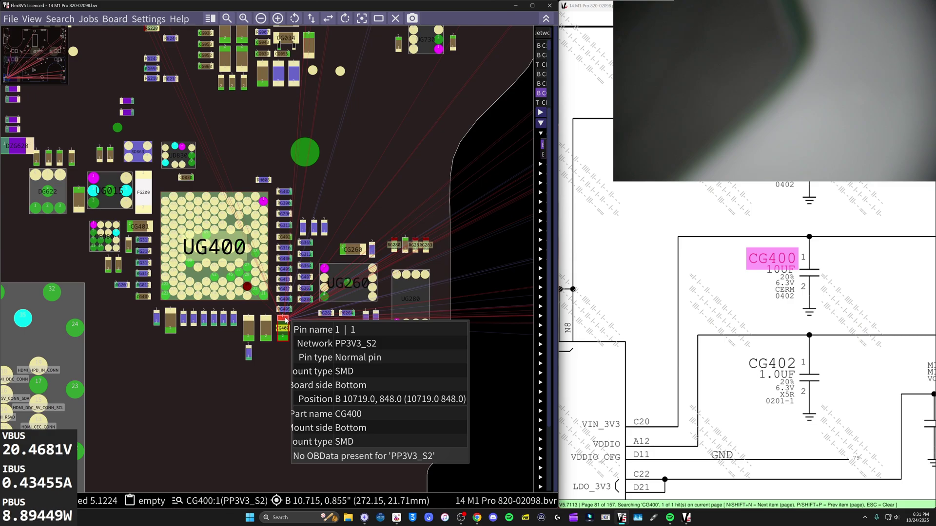
{"action": "scroll", "coordinate": [286, 320], "scroll_direction": "down", "scroll_amount": 3}
{"action": "scroll", "coordinate": [326, 272], "scroll_direction": "up", "scroll_amount": 3}
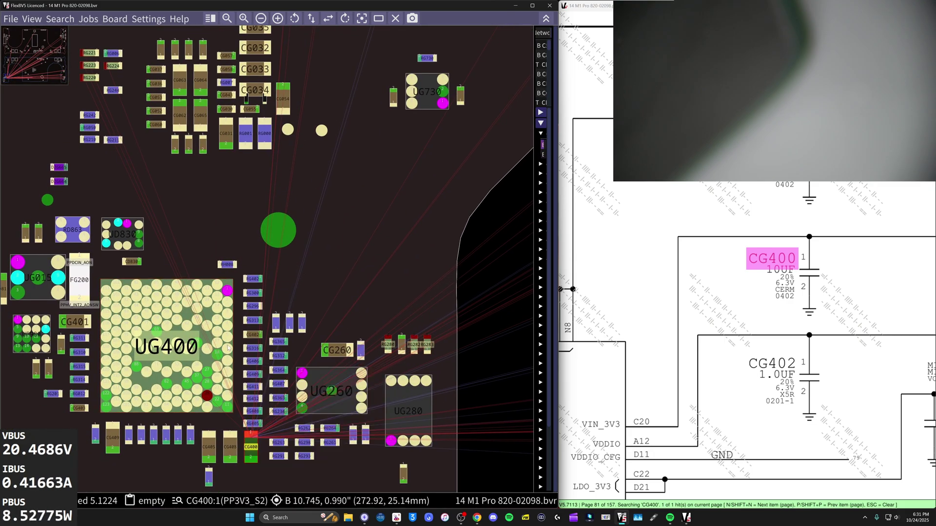
{"action": "left_click_drag", "start_coordinate": [299, 248], "coordinate": [309, 209]}
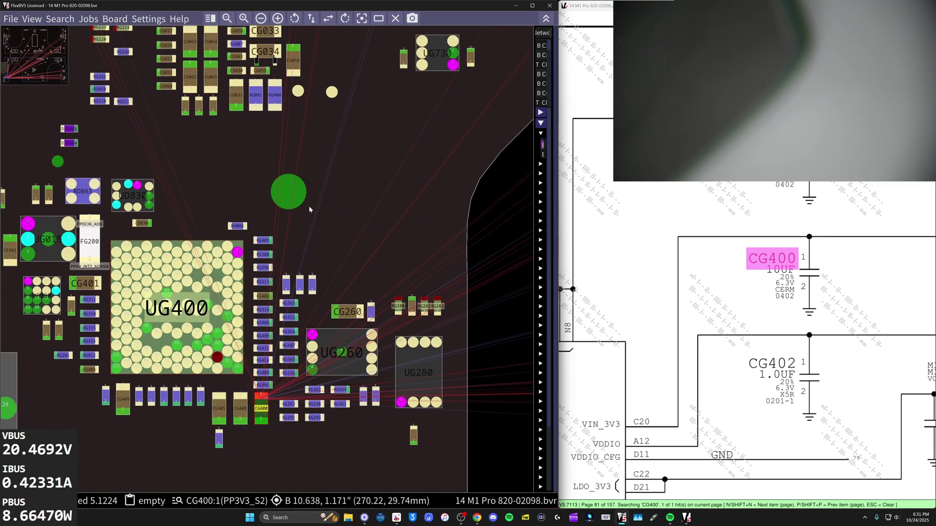
{"action": "left_click", "coordinate": [10, 18]}
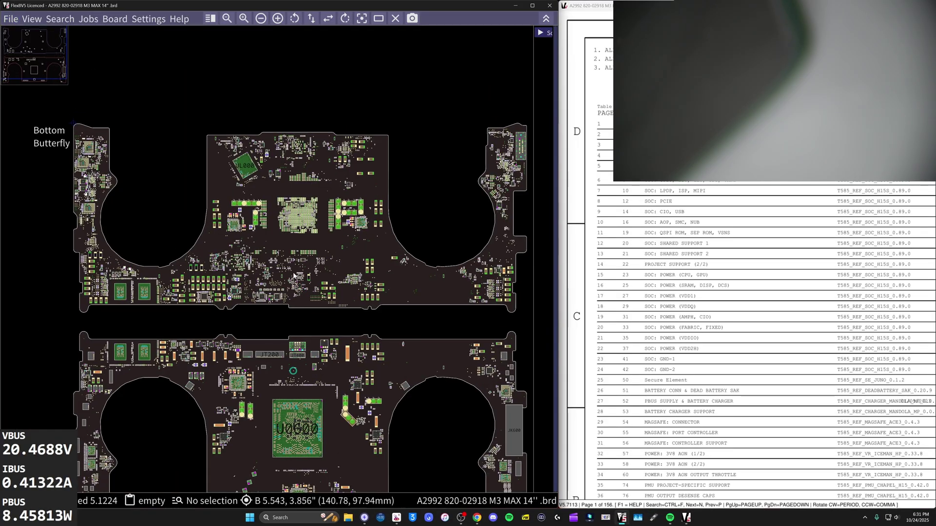
Select CG400 pin 1 on the A2992 board and dismiss its part details panel.
{"action": "scroll", "coordinate": [294, 276], "scroll_direction": "up", "scroll_amount": 6}
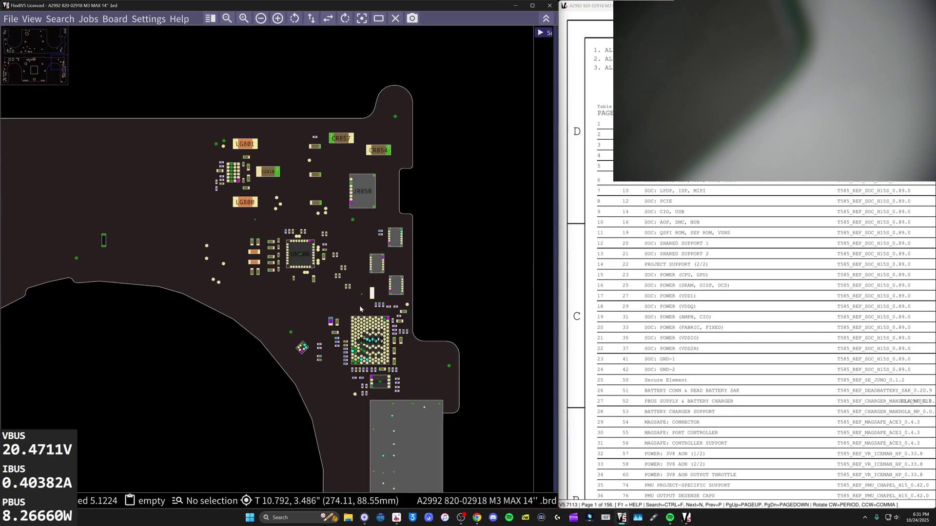
{"action": "scroll", "coordinate": [360, 308], "scroll_direction": "up", "scroll_amount": 5}
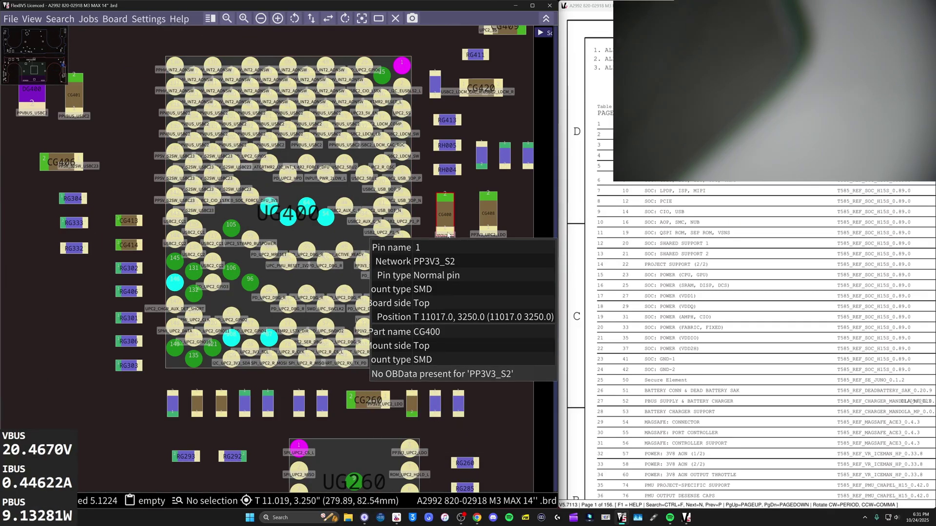
{"action": "left_click", "coordinate": [448, 234]}
{"action": "key", "text": "Escape"}
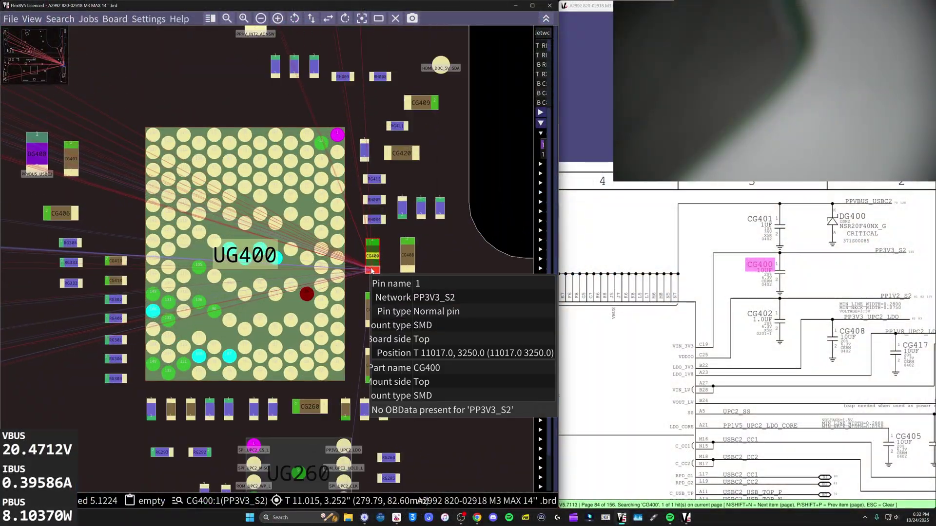
Check the nets on CF505, CF517 and CF508 next to UF500.
{"action": "scroll", "coordinate": [371, 273], "scroll_direction": "down", "scroll_amount": 10}
{"action": "scroll", "coordinate": [370, 273], "scroll_direction": "down", "scroll_amount": 5}
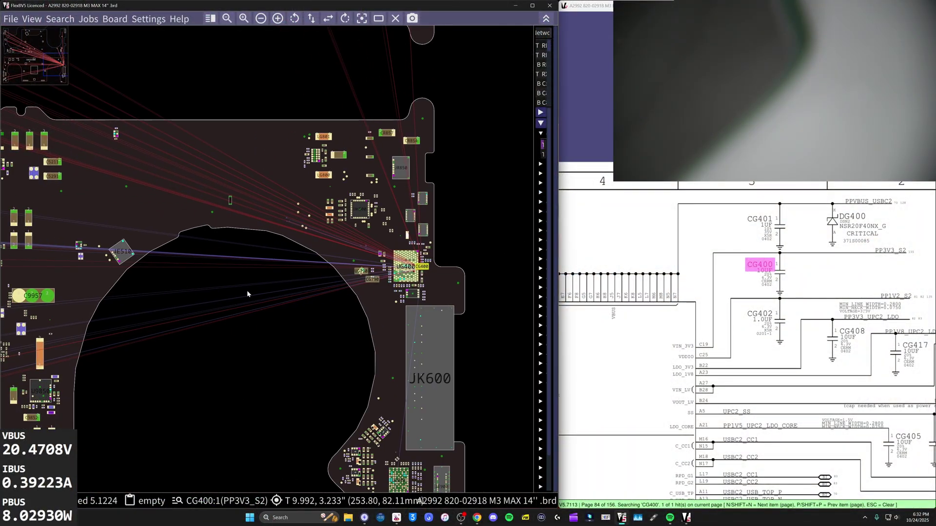
{"action": "scroll", "coordinate": [252, 280], "scroll_direction": "up", "scroll_amount": 5}
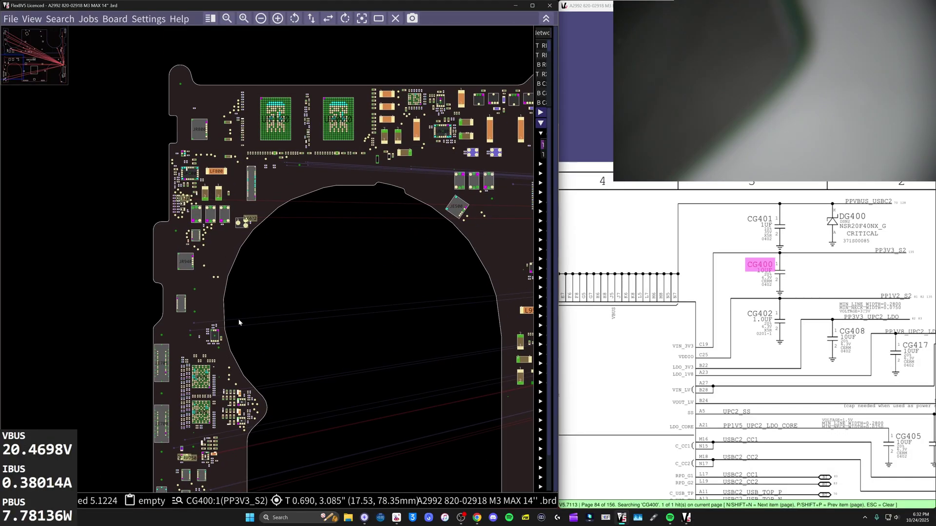
{"action": "scroll", "coordinate": [243, 317], "scroll_direction": "up", "scroll_amount": 5}
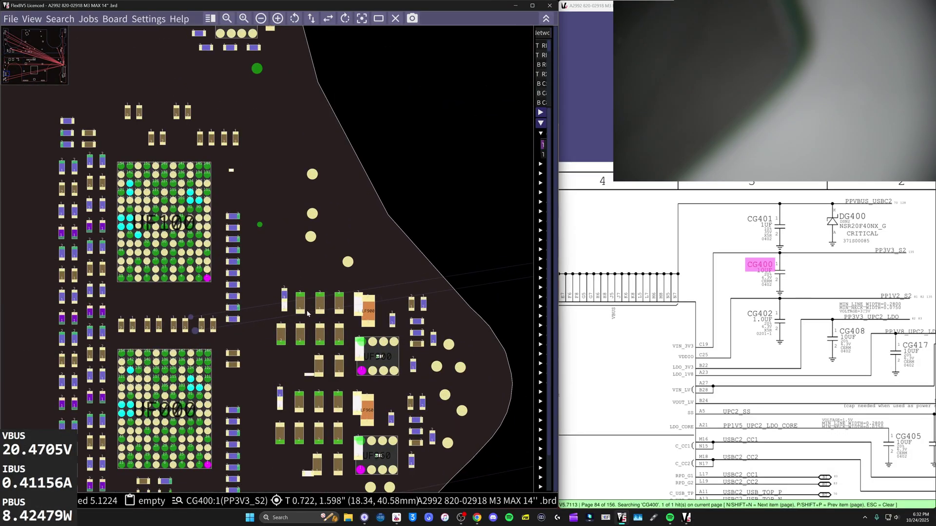
{"action": "scroll", "coordinate": [207, 275], "scroll_direction": "up", "scroll_amount": 3}
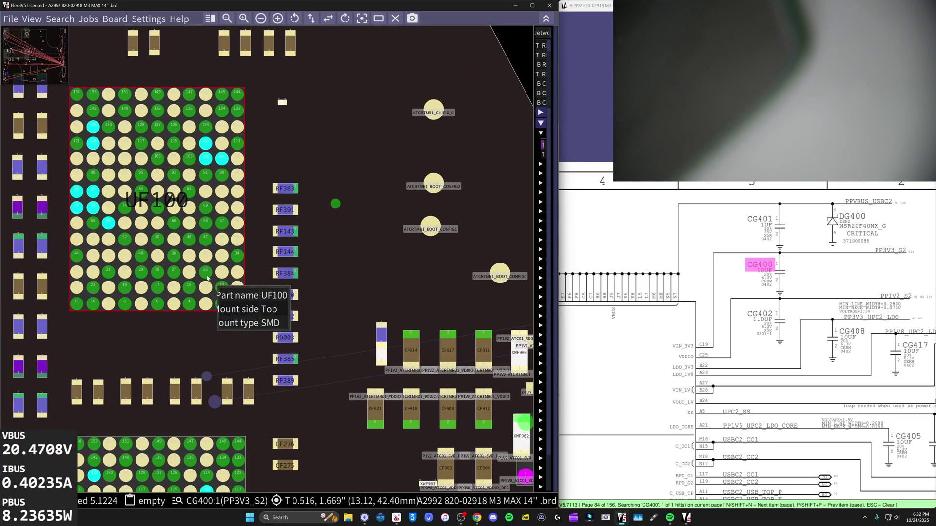
{"action": "scroll", "coordinate": [207, 278], "scroll_direction": "down", "scroll_amount": 8}
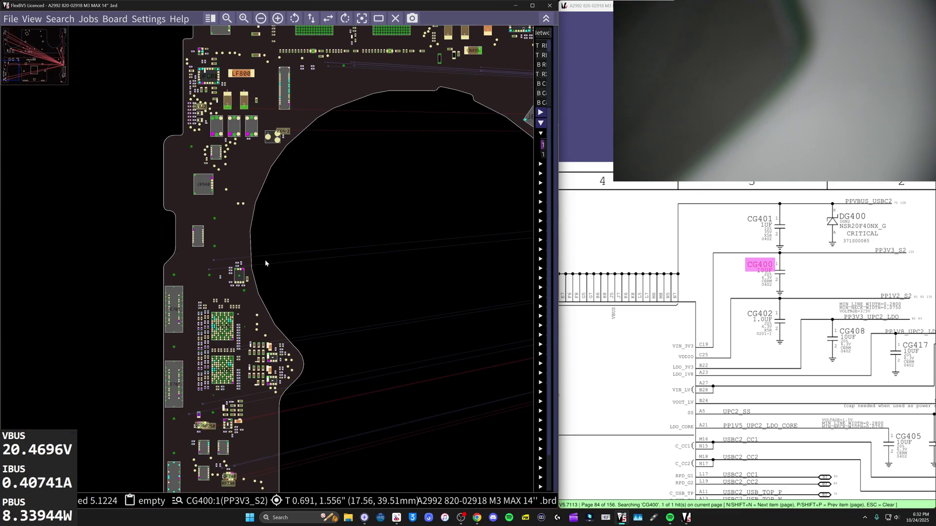
{"action": "scroll", "coordinate": [265, 263], "scroll_direction": "down", "scroll_amount": 4}
{"action": "scroll", "coordinate": [239, 219], "scroll_direction": "up", "scroll_amount": 5}
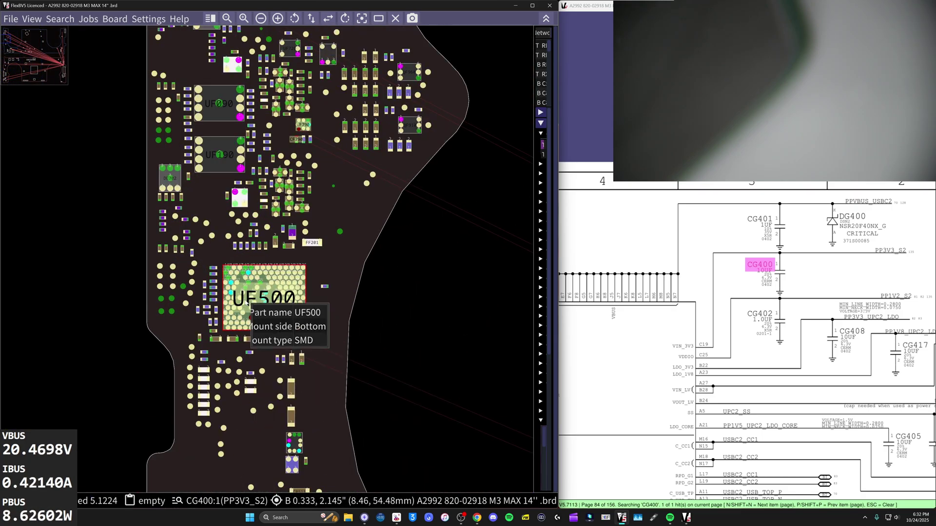
{"action": "scroll", "coordinate": [246, 304], "scroll_direction": "up", "scroll_amount": 3}
{"action": "left_click", "coordinate": [242, 314]}
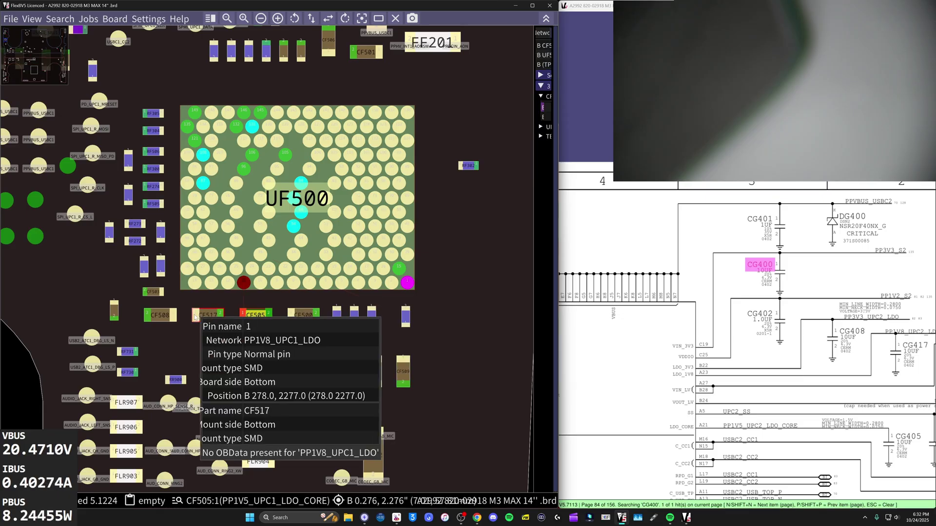
{"action": "left_click", "coordinate": [195, 315]}
{"action": "left_click", "coordinate": [147, 315]}
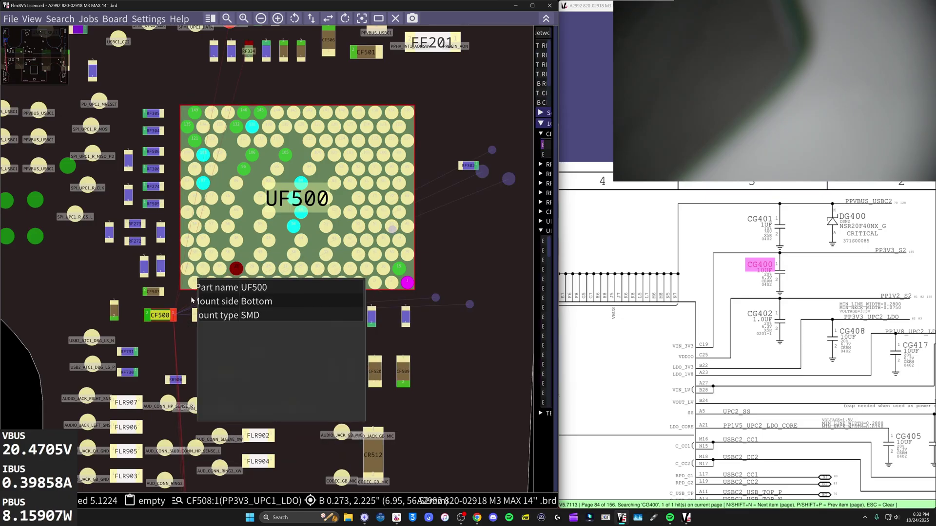
Check the nets on CF506, CF501 (PPVBUS_USBC1) and CF509 (UPC1_SS), then pan across the upper board.
{"action": "left_click_drag", "start_coordinate": [293, 114], "coordinate": [290, 218]}
{"action": "left_click", "coordinate": [326, 159]}
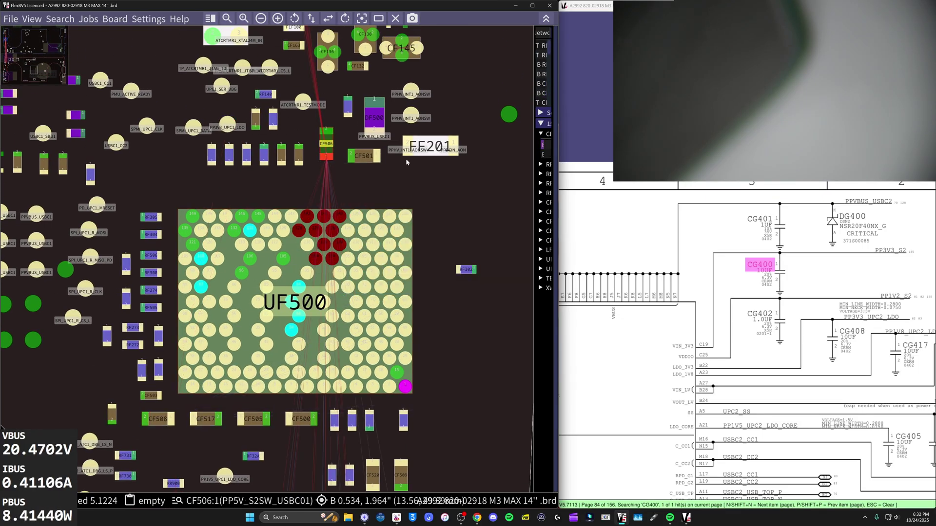
{"action": "left_click", "coordinate": [377, 156]}
{"action": "left_click_drag", "start_coordinate": [381, 468], "coordinate": [376, 427]}
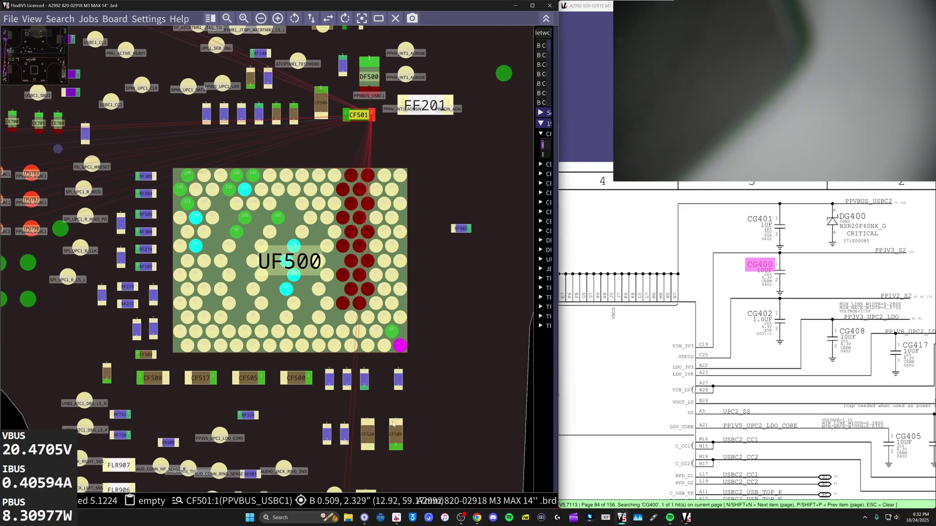
{"action": "left_click", "coordinate": [396, 422]}
{"action": "left_click_drag", "start_coordinate": [270, 142], "coordinate": [340, 418]}
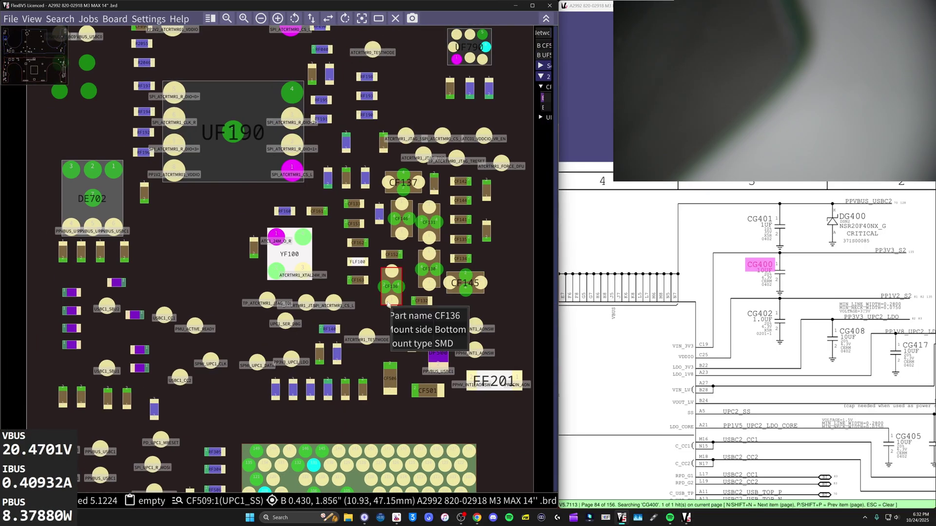
{"action": "left_click_drag", "start_coordinate": [369, 281], "coordinate": [329, 312]}
{"action": "left_click_drag", "start_coordinate": [805, 272], "coordinate": [801, 259]}
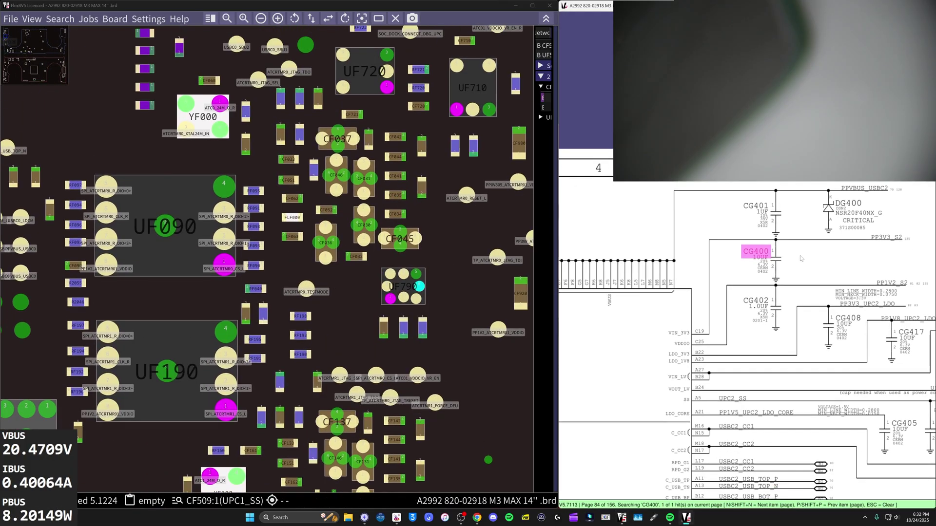
Locate CG402 from the schematic and check the nets on CG402 (PP1V2_S2) and CG260 pin 1.
{"action": "left_click", "coordinate": [761, 301]}
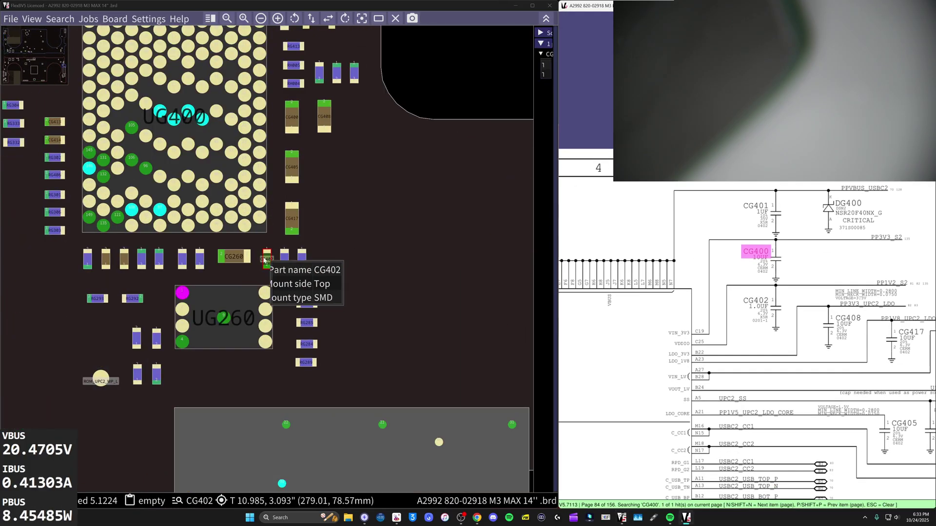
{"action": "left_click", "coordinate": [266, 254]}
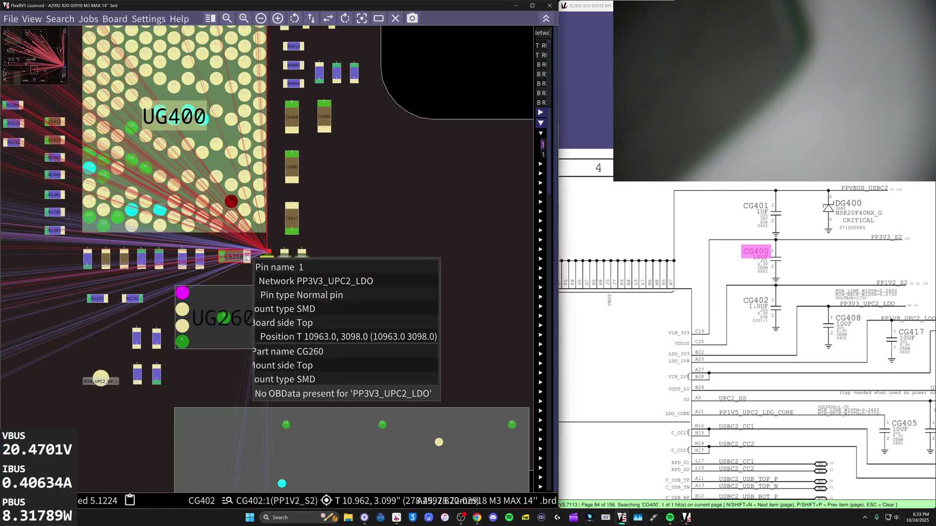
{"action": "left_click", "coordinate": [247, 258]}
Highlight CG400 pin 1 on PP3V3_S2 and zoom the schematic in around CG400.
{"action": "scroll", "coordinate": [249, 261], "scroll_direction": "down", "scroll_amount": 5}
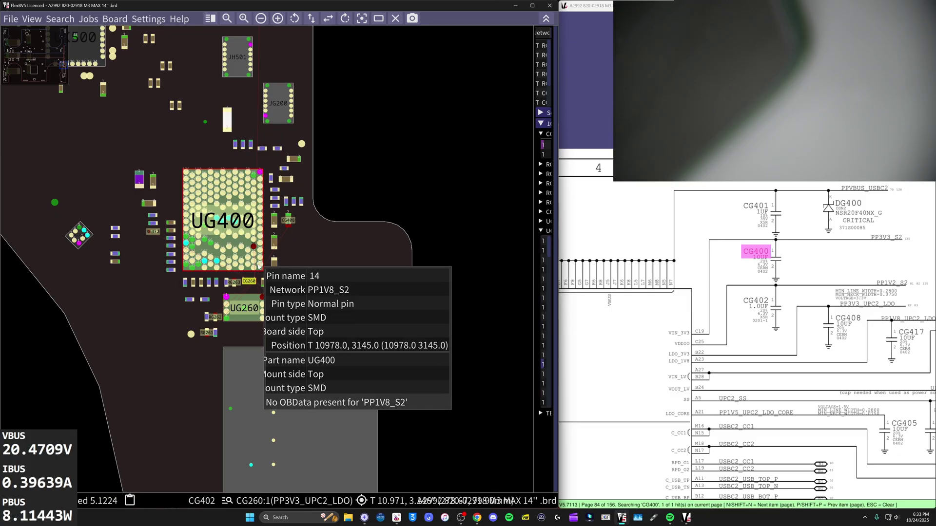
{"action": "scroll", "coordinate": [284, 238], "scroll_direction": "up", "scroll_amount": 2}
{"action": "scroll", "coordinate": [288, 238], "scroll_direction": "up", "scroll_amount": 2}
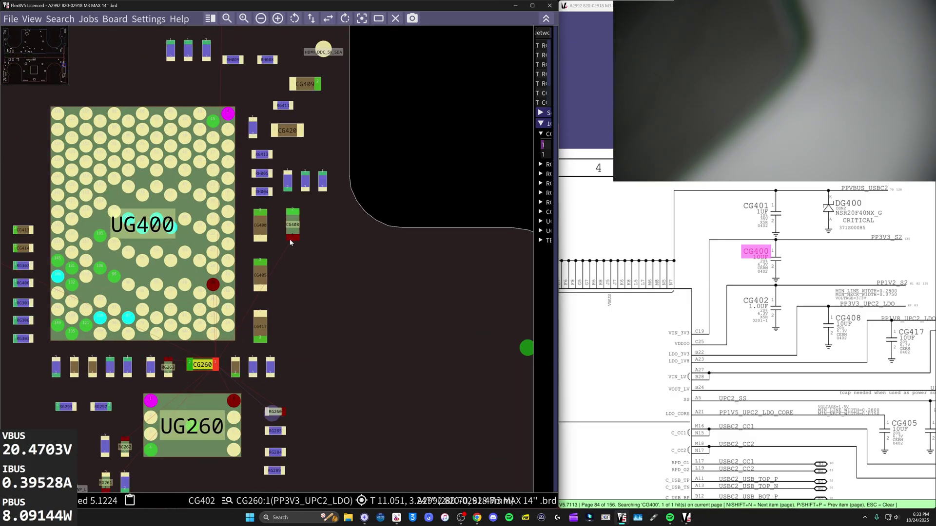
{"action": "scroll", "coordinate": [290, 239], "scroll_direction": "up", "scroll_amount": 2}
{"action": "left_click", "coordinate": [227, 245]}
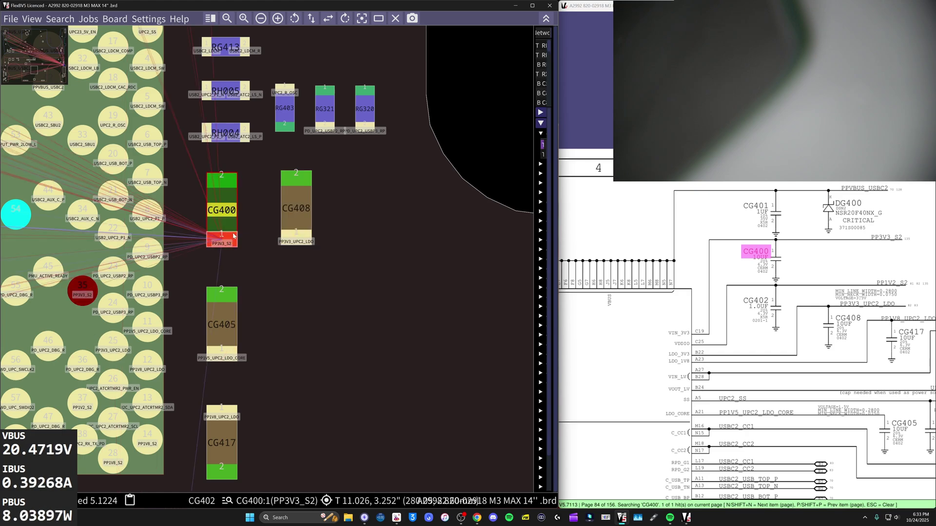
{"action": "scroll", "coordinate": [273, 305], "scroll_direction": "down", "scroll_amount": 1}
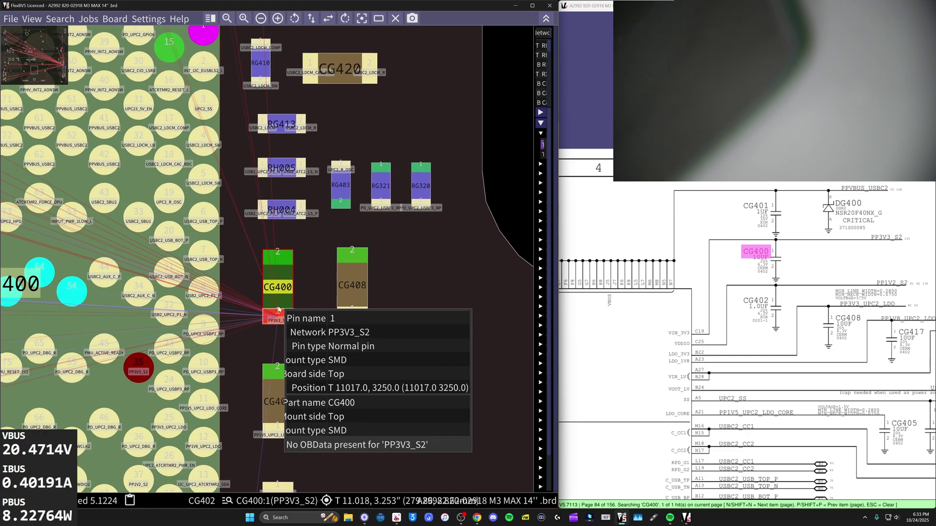
{"action": "scroll", "coordinate": [274, 310], "scroll_direction": "down", "scroll_amount": 2}
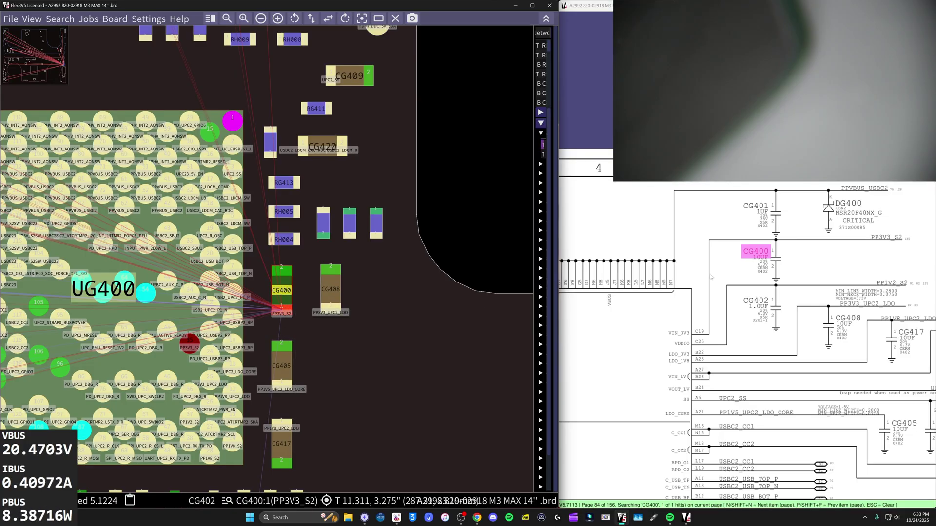
{"action": "scroll", "coordinate": [711, 277], "scroll_direction": "up", "scroll_amount": 3}
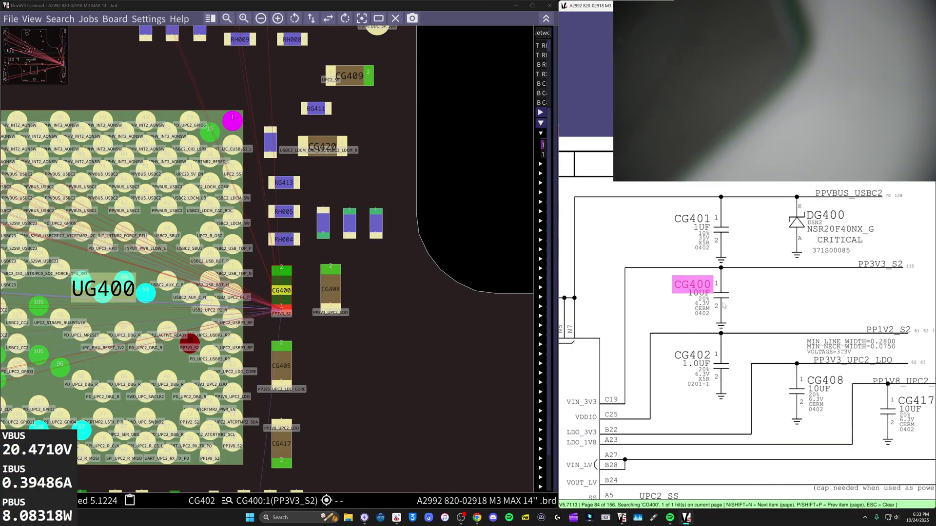
{"action": "scroll", "coordinate": [724, 305], "scroll_direction": "down", "scroll_amount": 1}
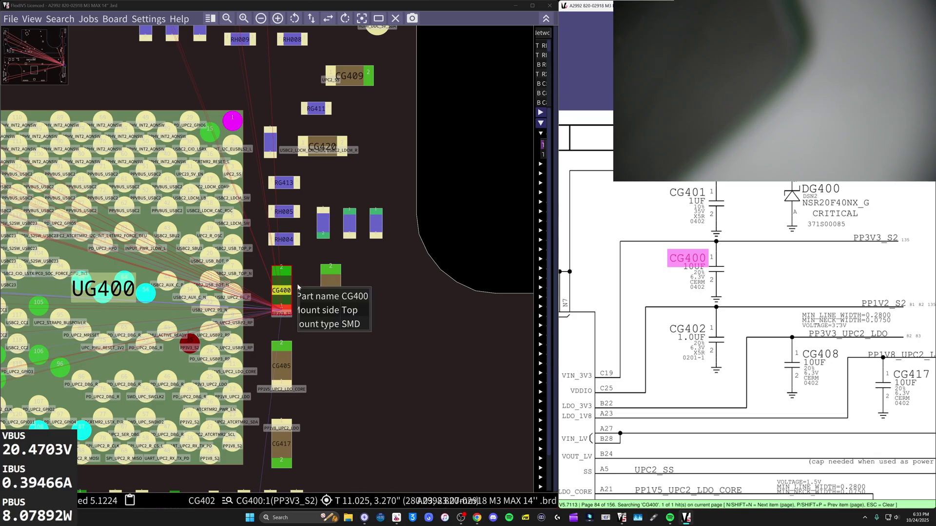